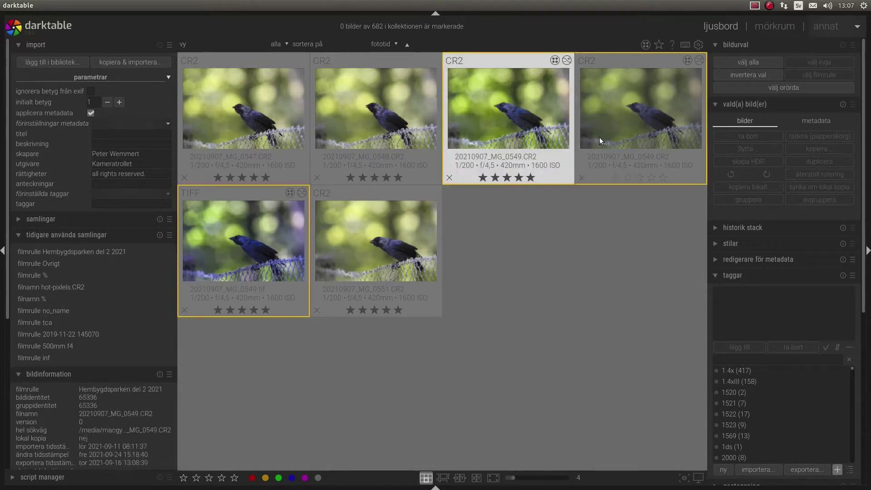
Open the unrated copy of 20210907_MG_0549.CR2 for editing and switch the module layout to the arbetsflöde: nybörjare preset.
mouse_move(622, 110)
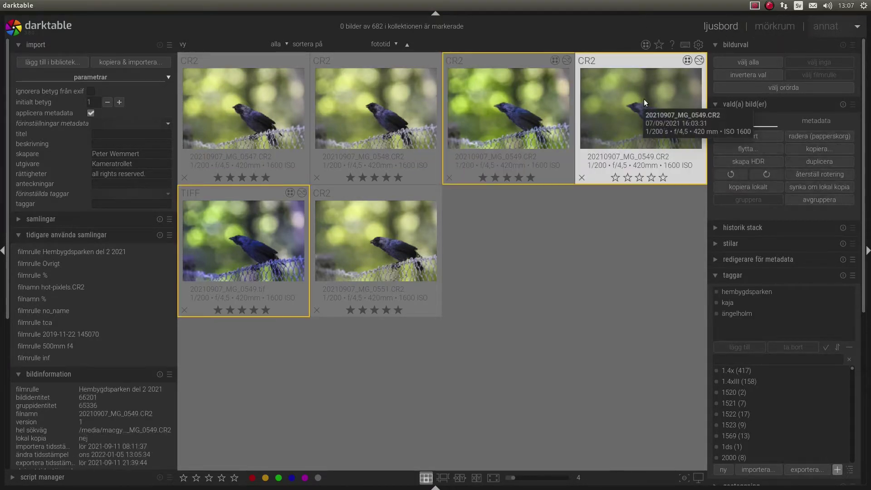
double_click(638, 129)
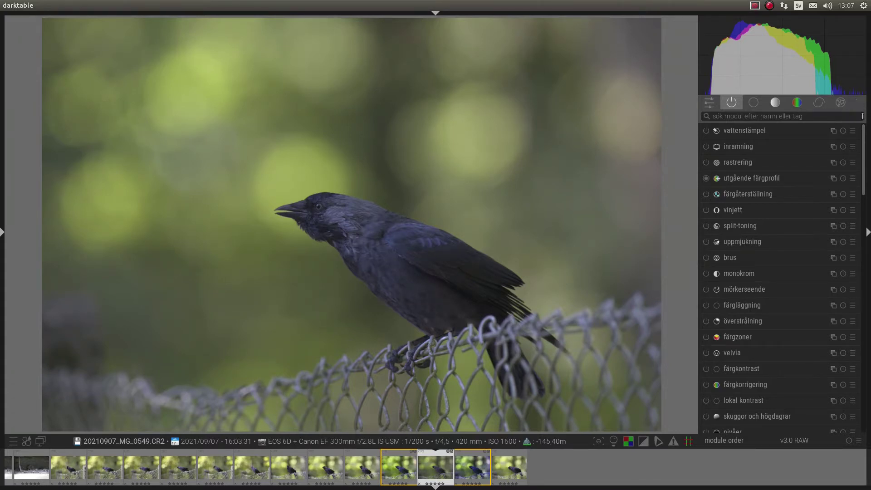
mouse_move(862, 135)
mouse_down()
mouse_move(869, 382)
mouse_move(868, 181)
mouse_move(867, 239)
mouse_move(853, 135)
mouse_up()
click(856, 104)
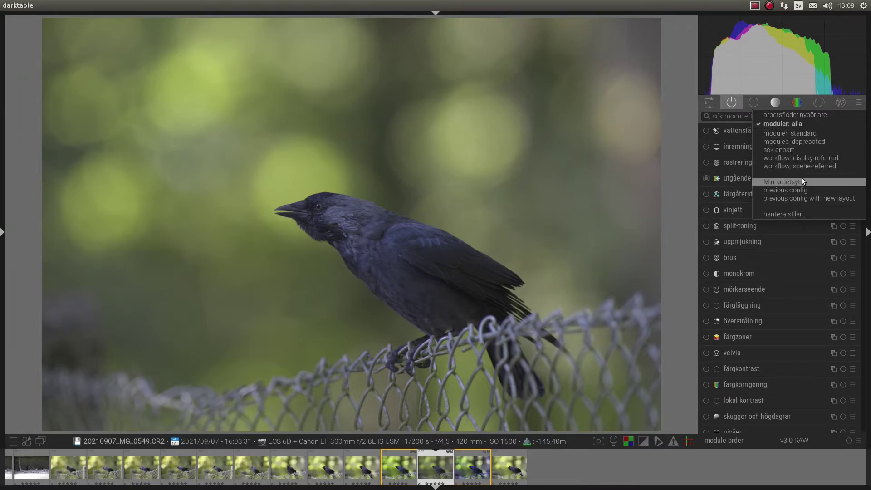
click(805, 116)
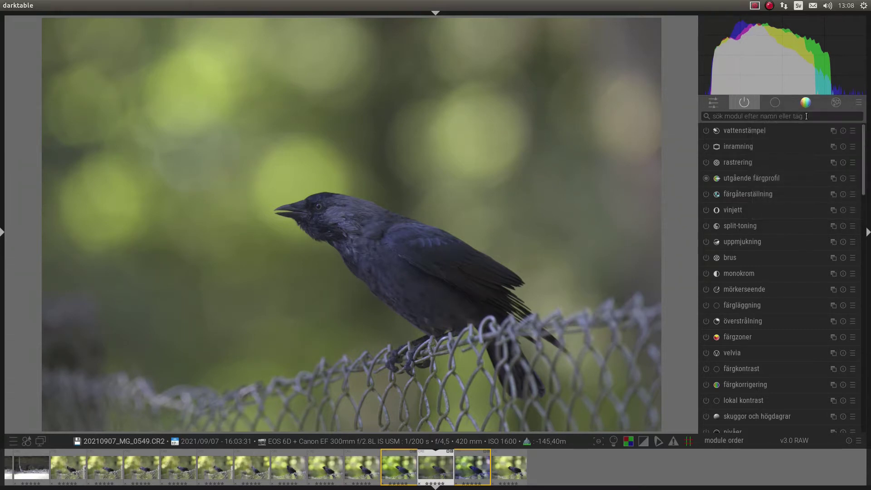
Look through the base, colour and effects module groups of the beginner workflow layout.
click(770, 104)
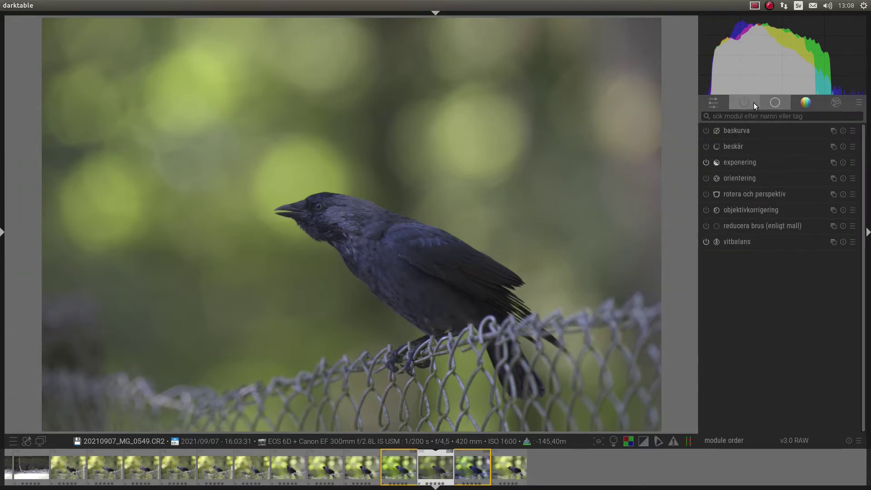
click(795, 104)
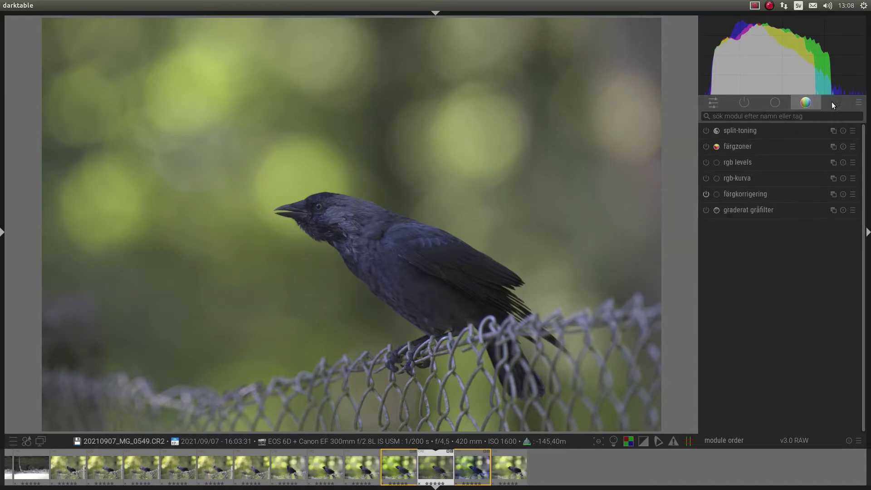
click(838, 104)
click(806, 103)
click(777, 99)
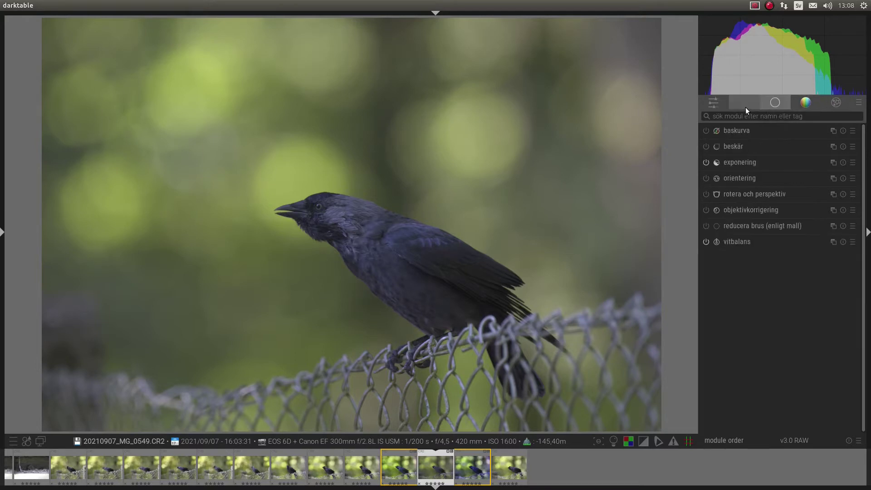
Show the quick access settings and enable reducera brus (enligt mall) and objektivkorrigering.
click(715, 103)
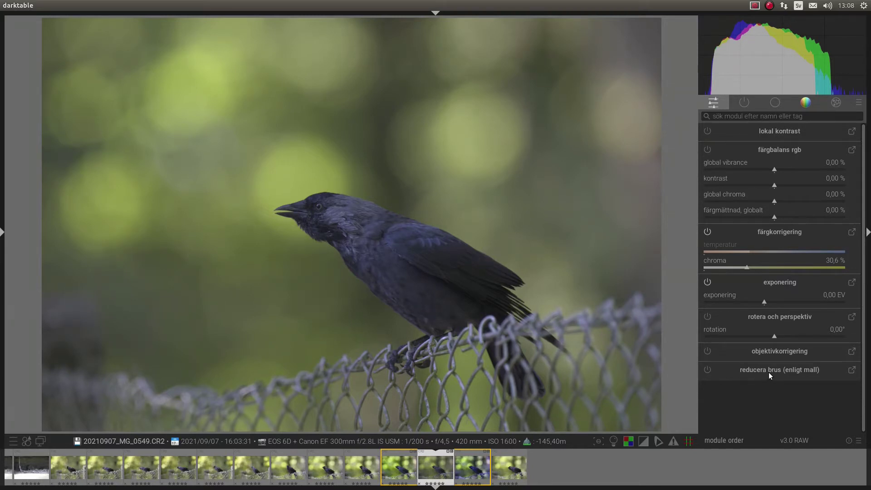
click(706, 370)
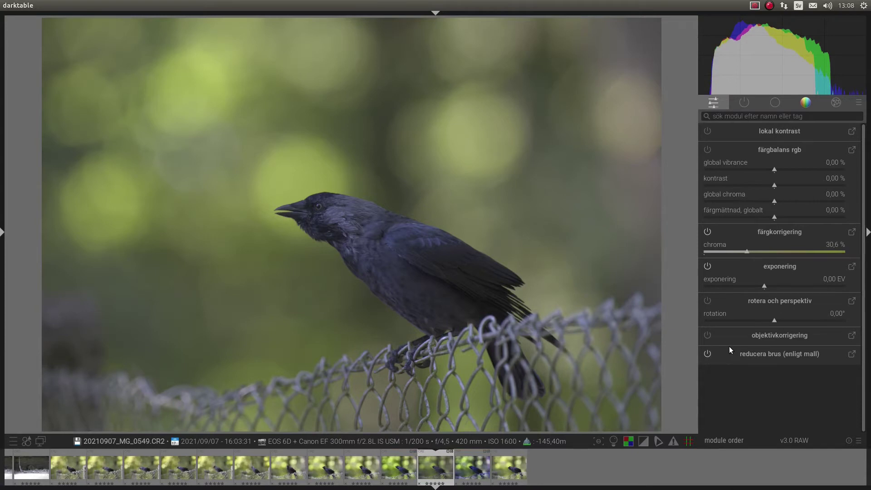
click(707, 335)
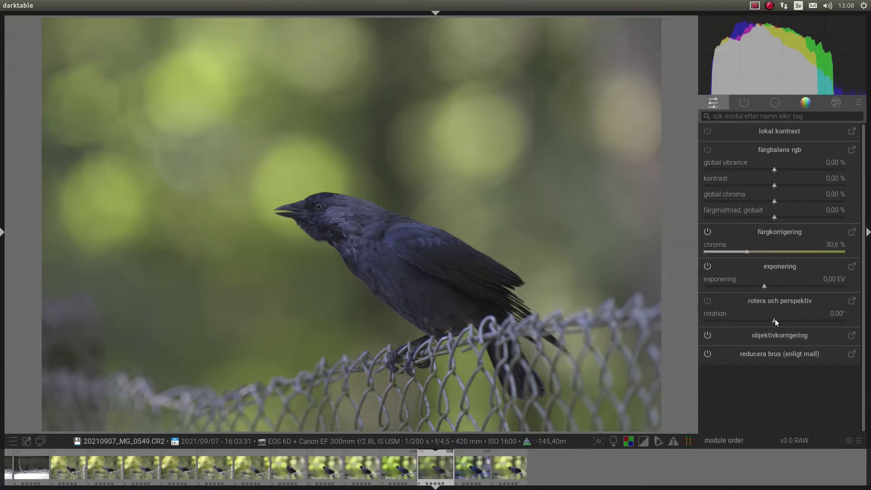
Try rotating the photo by 0,64° and switch the rotera och perspektiv module off again.
drag(774, 319, 778, 320)
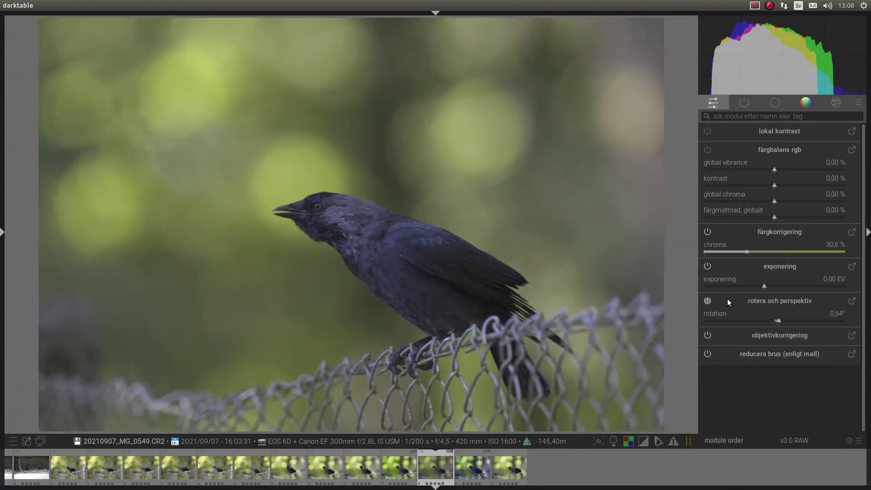
click(707, 301)
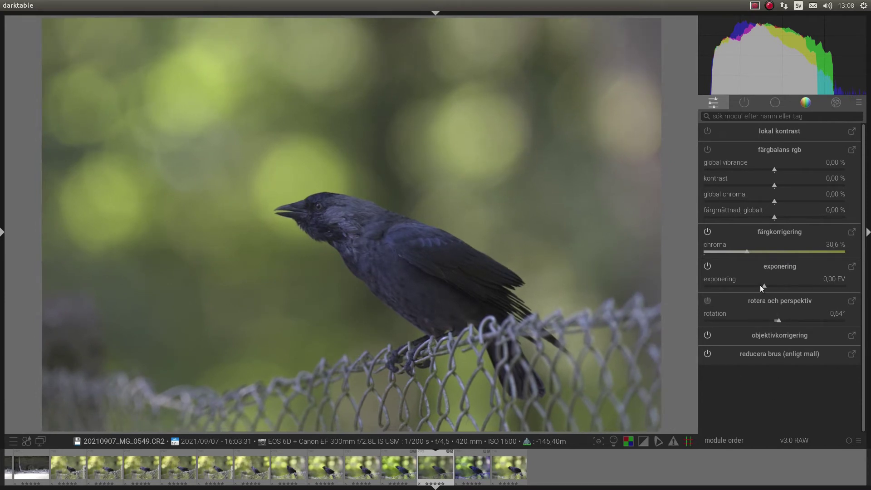
Raise the photo's exposure to 0,51 EV, trying darker and brighter values along the way.
mouse_move(761, 286)
mouse_down()
mouse_move(777, 284)
mouse_move(755, 281)
mouse_move(774, 284)
mouse_up()
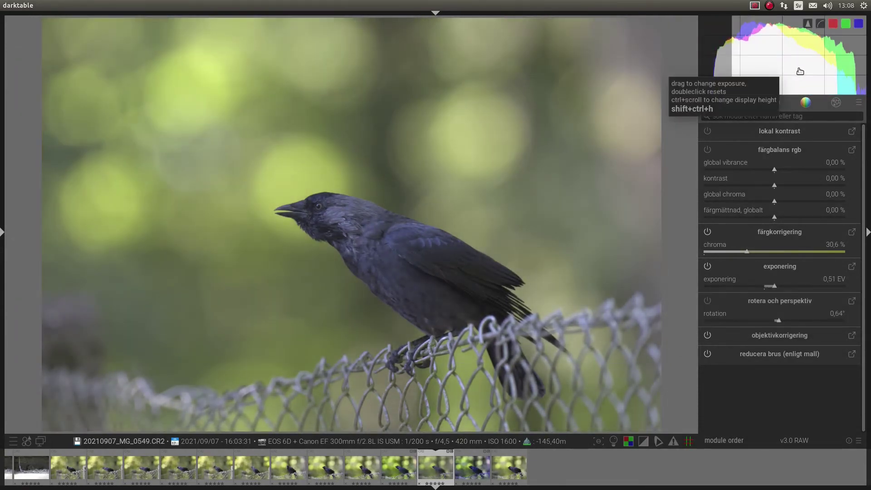
scroll(800, 71, down, 5)
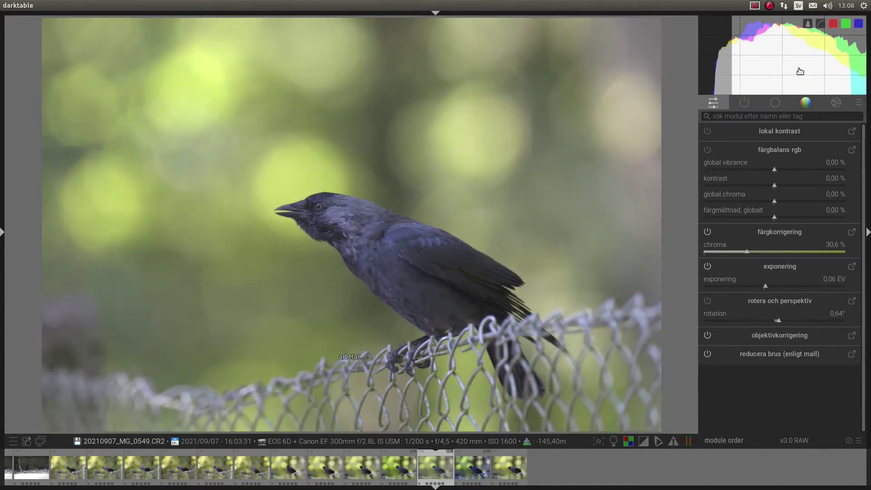
scroll(798, 68, up, 8)
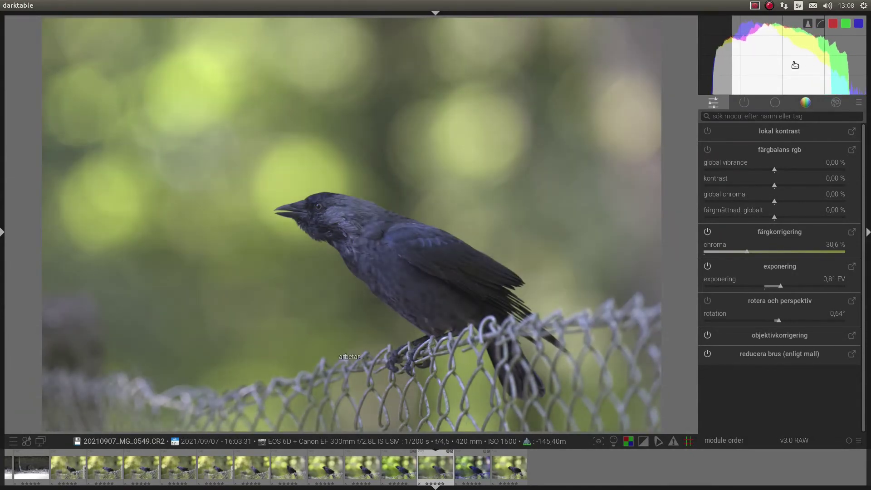
scroll(795, 65, down, 3)
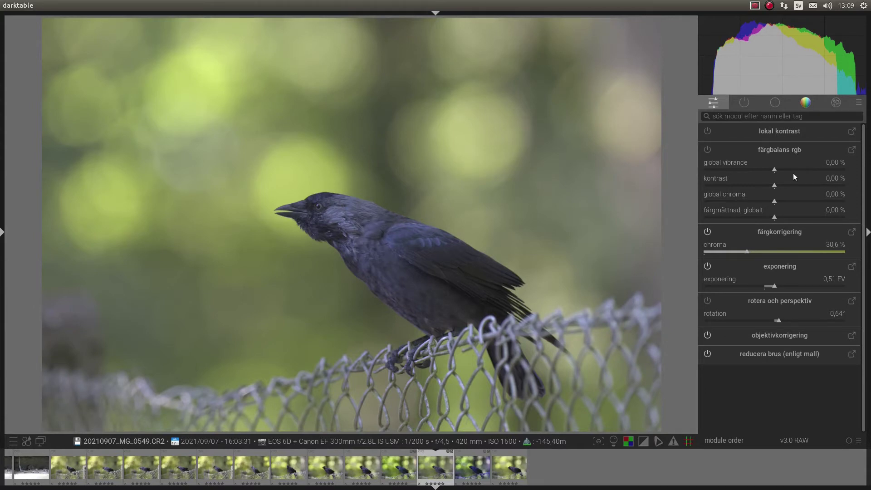
Set färgbalans rgb to 16,57 % global vibrance, 6,33 % contrast, 9,86 % global chroma and 10,31 % global saturation.
mouse_move(788, 171)
mouse_down()
mouse_move(813, 169)
mouse_move(796, 171)
mouse_up()
click(782, 185)
click(803, 218)
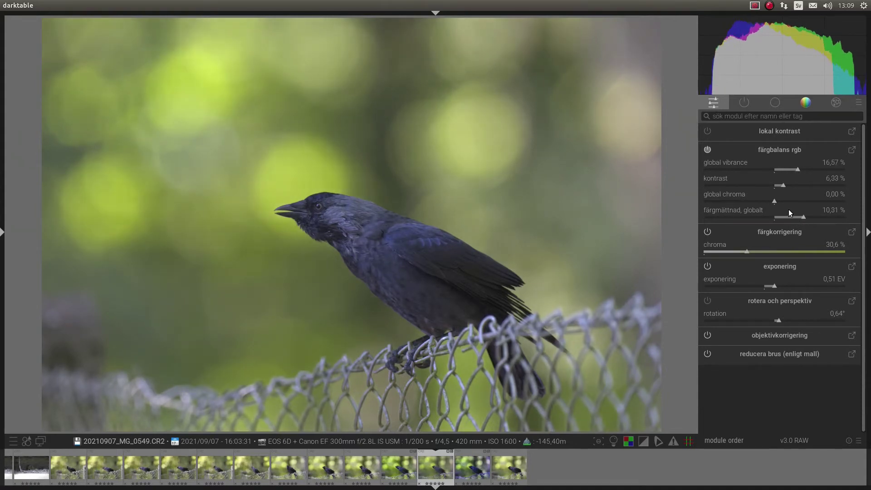
drag(784, 197, 786, 197)
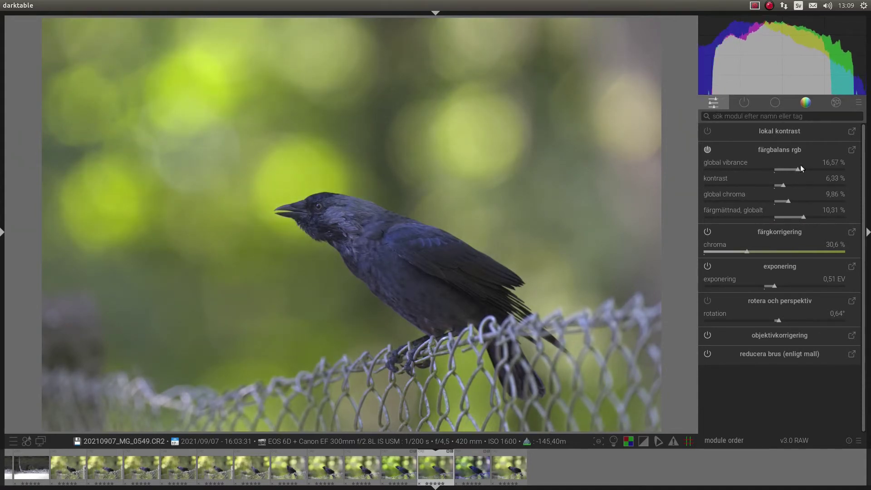
Enable the lokal kontrast module and turn on the colour assessment view with its white frame.
click(708, 131)
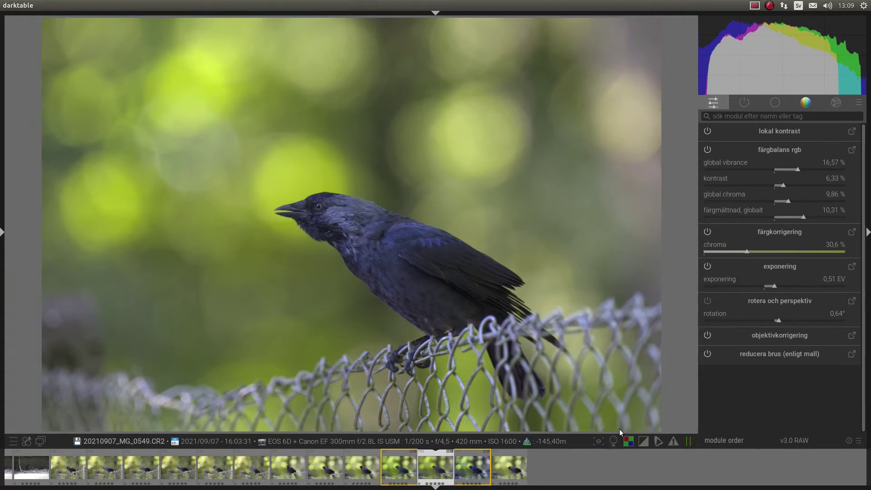
click(614, 441)
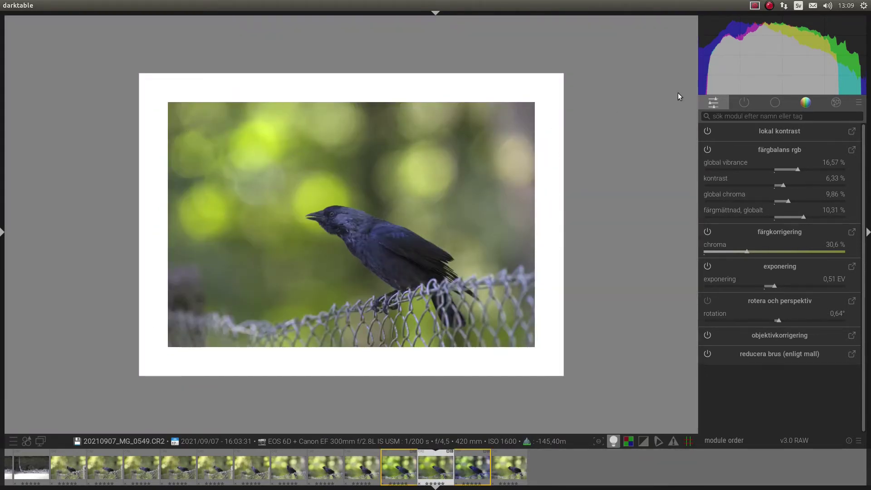
Adjust the exposure to 0,66 EV using the histogram.
mouse_move(809, 43)
scroll(802, 56, up, 2)
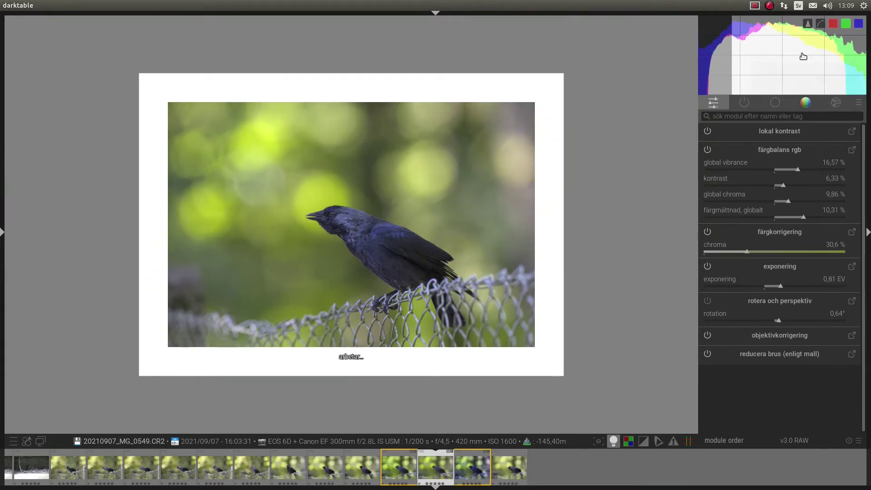
scroll(802, 56, down, 1)
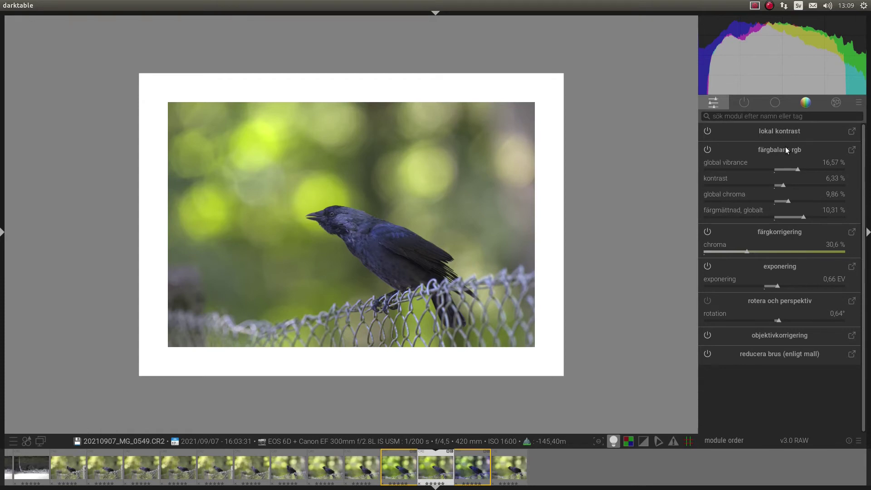
Open the full färgbalans rgb module and reset all its parameters.
click(852, 150)
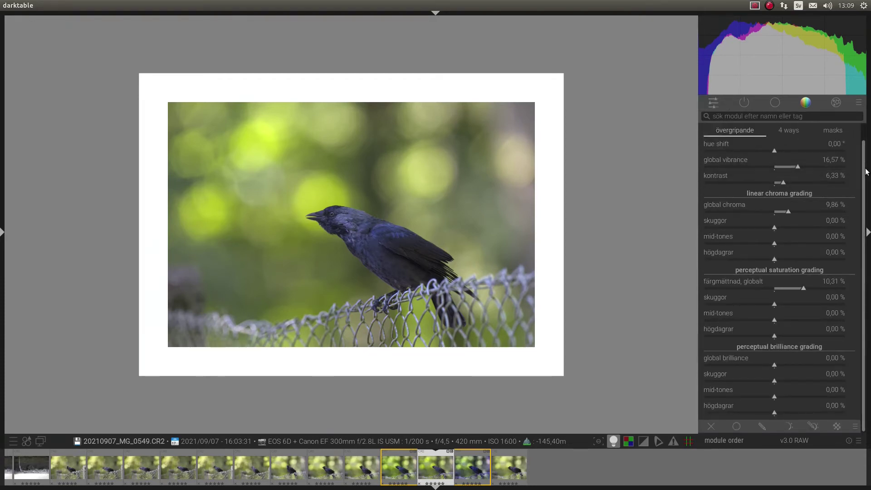
scroll(864, 164, up, 1)
scroll(865, 159, up, 1)
scroll(867, 156, up, 1)
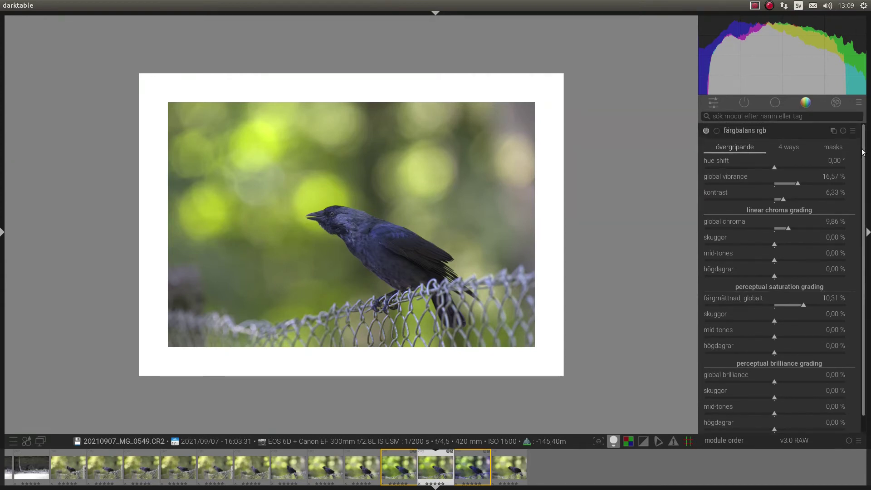
click(841, 130)
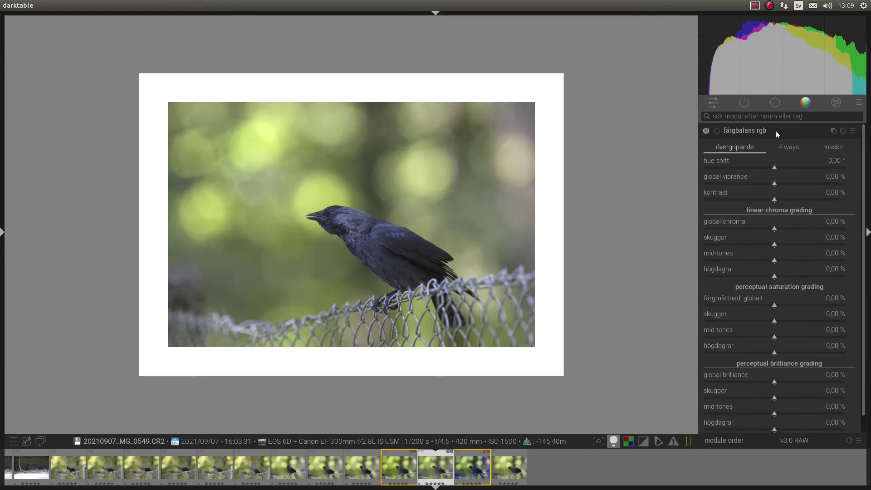
Apply the add basic colorfulness preset to färgbalans rgb and raise its contrast to 13 %, returning to the quick access settings.
right_click(745, 132)
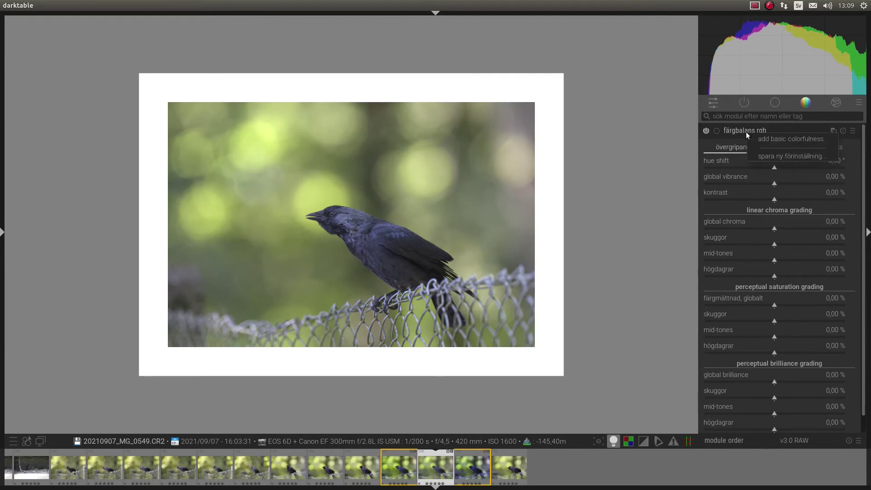
click(788, 139)
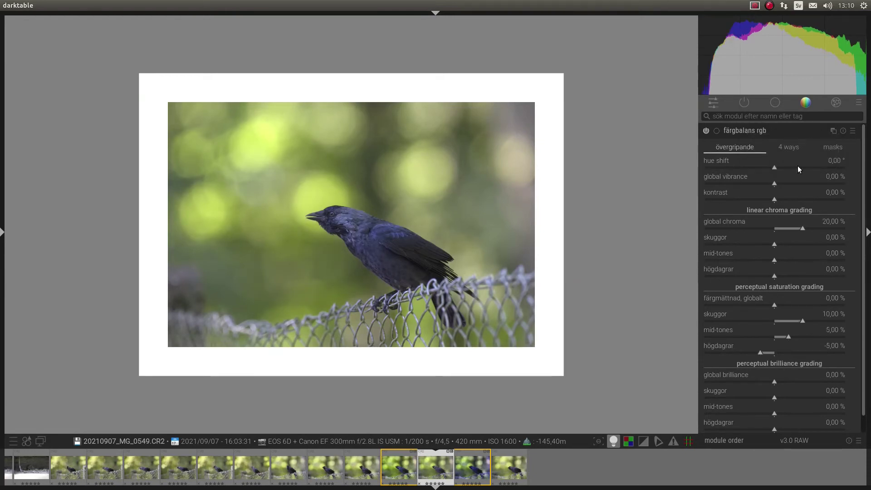
scroll(779, 200, up, 7)
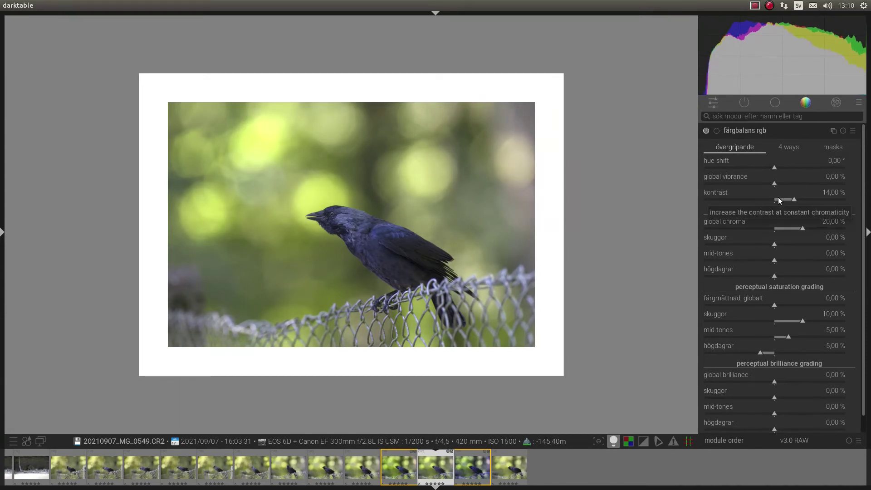
click(744, 129)
click(714, 102)
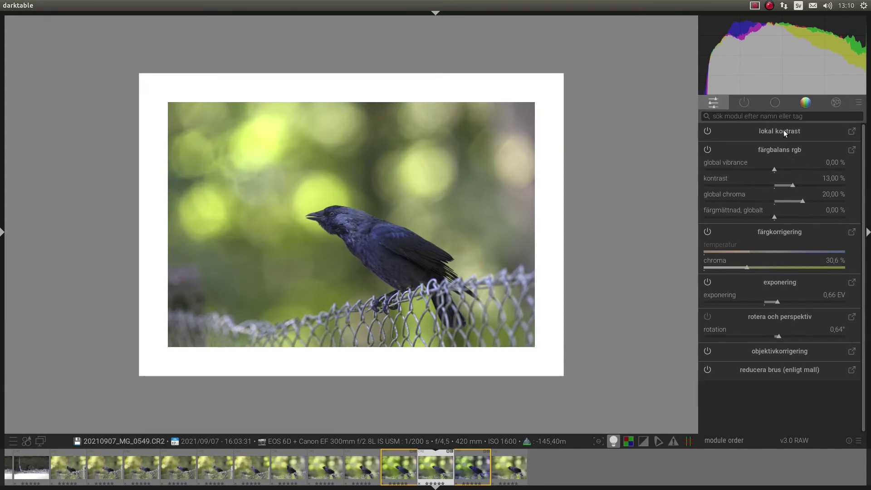
Open the full lokal kontrast module settings with a close view of the bird's head.
click(852, 131)
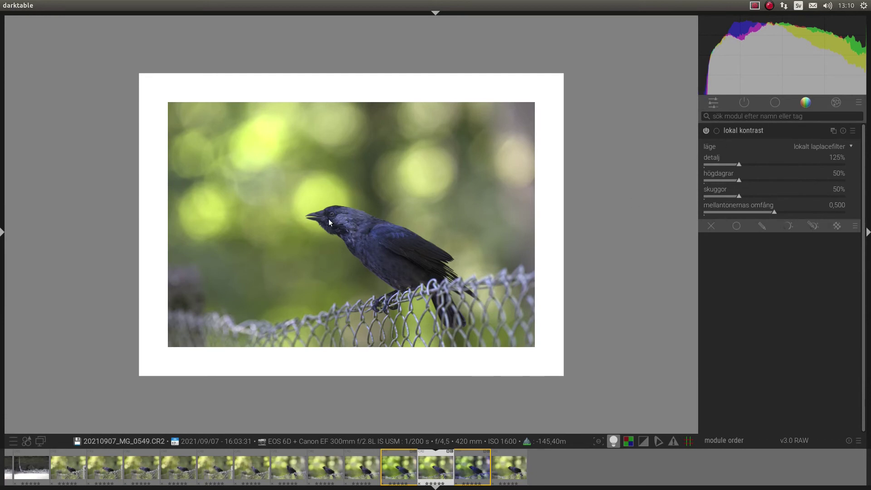
scroll(328, 216, up, 5)
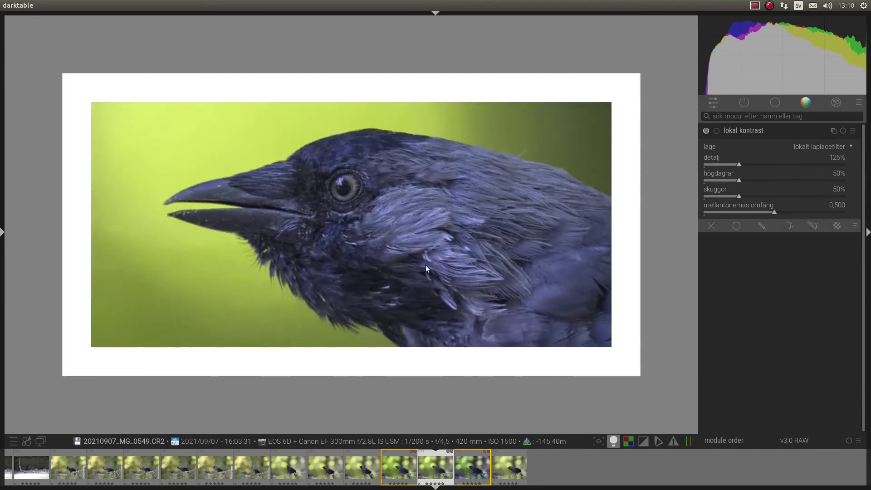
Try the HDR local tone-mapping preset on lokal kontrast and compare the whole photo with the head detail.
right_click(759, 129)
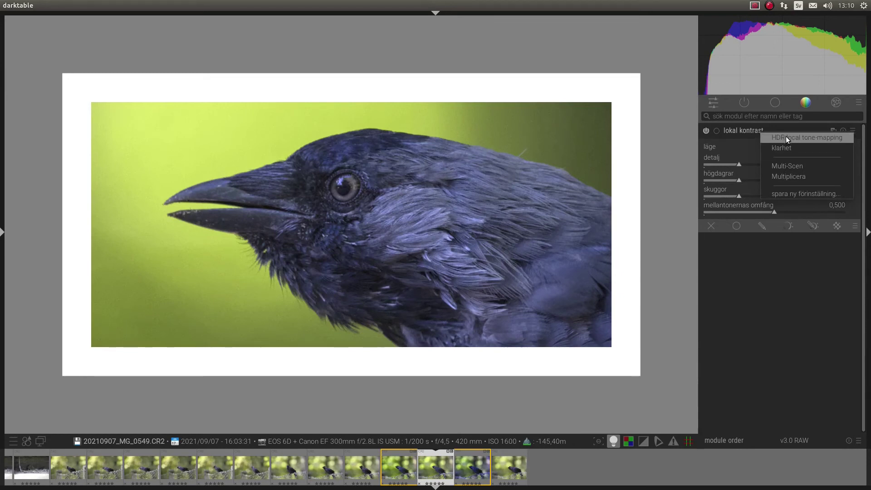
click(783, 138)
scroll(428, 255, down, 5)
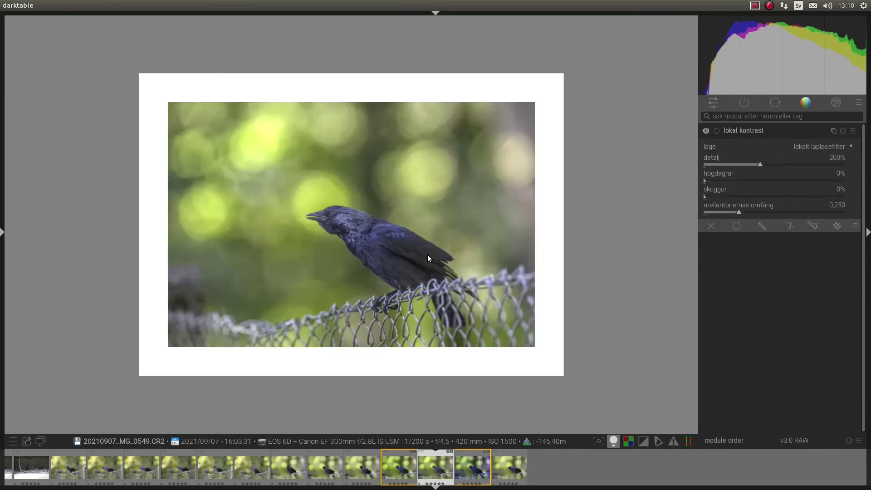
scroll(327, 244, up, 4)
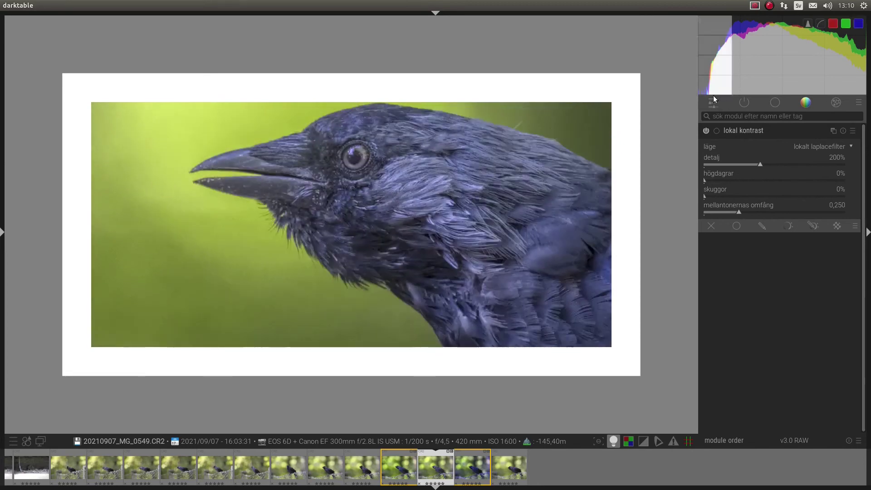
Apply the klarhet preset to the lokal kontrast module.
right_click(740, 133)
click(750, 156)
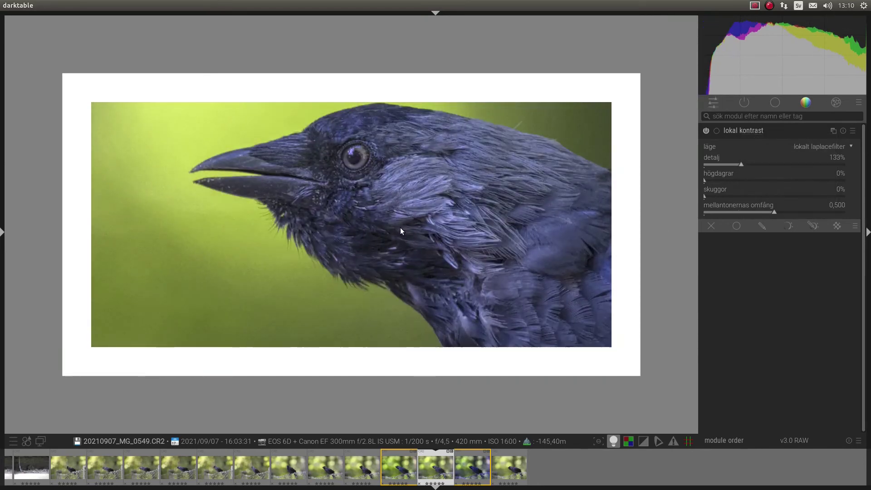
scroll(400, 227, down, 4)
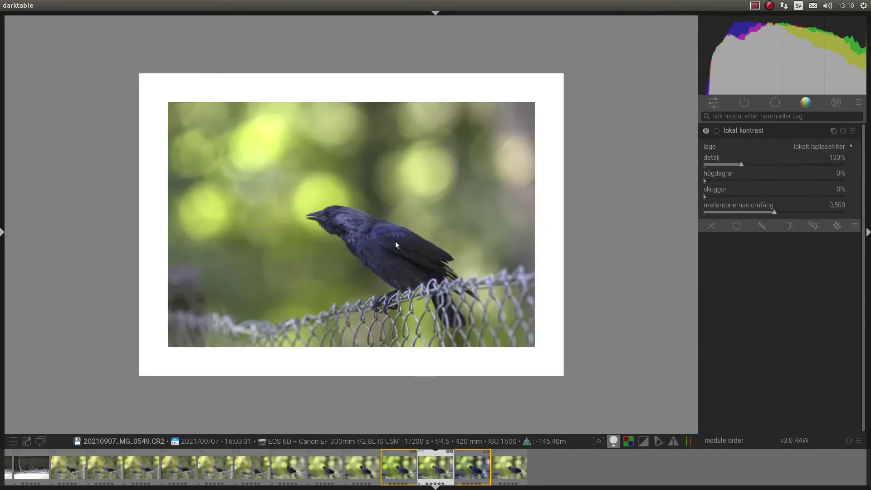
click(719, 103)
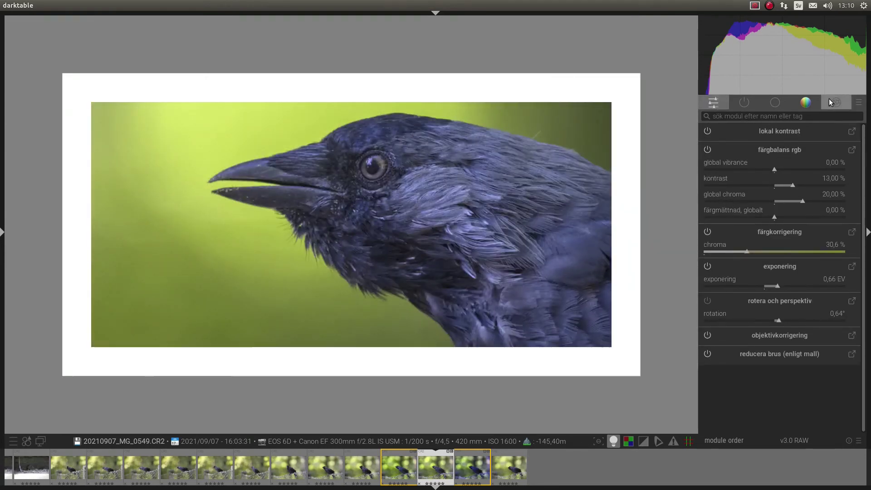
click(829, 99)
click(800, 101)
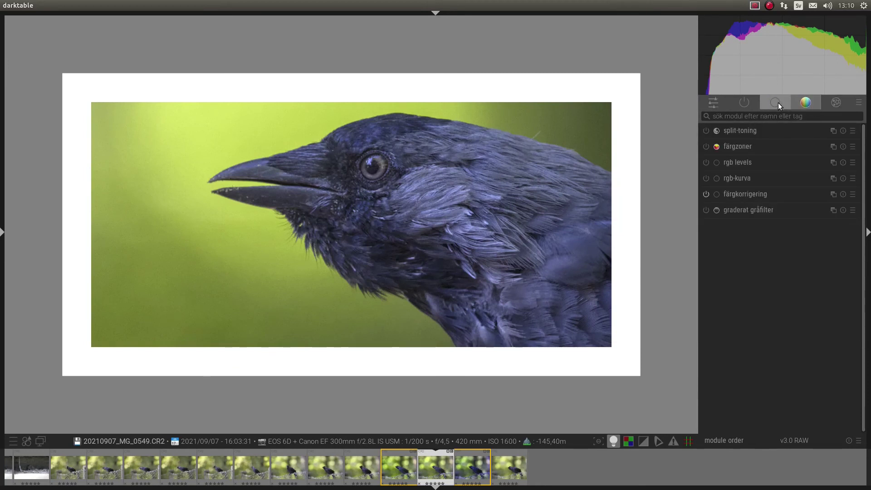
click(767, 103)
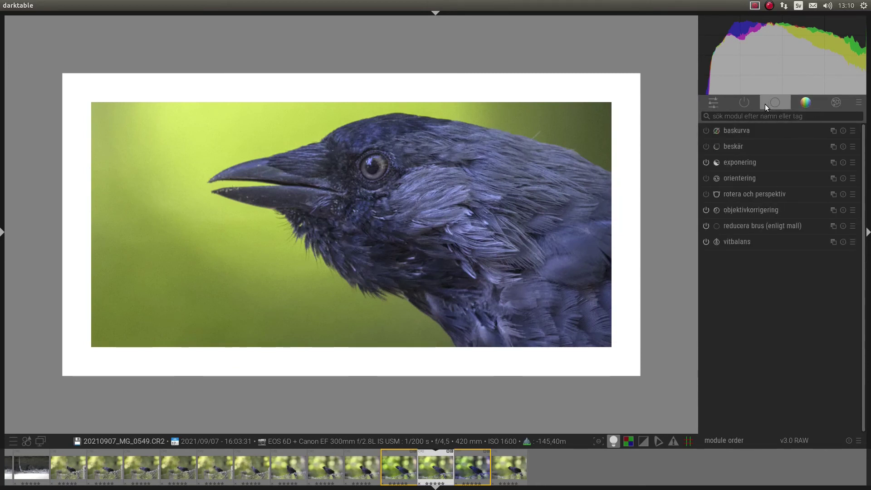
click(737, 104)
Search the modules for "skär" and turn on the skärpa module.
click(734, 117)
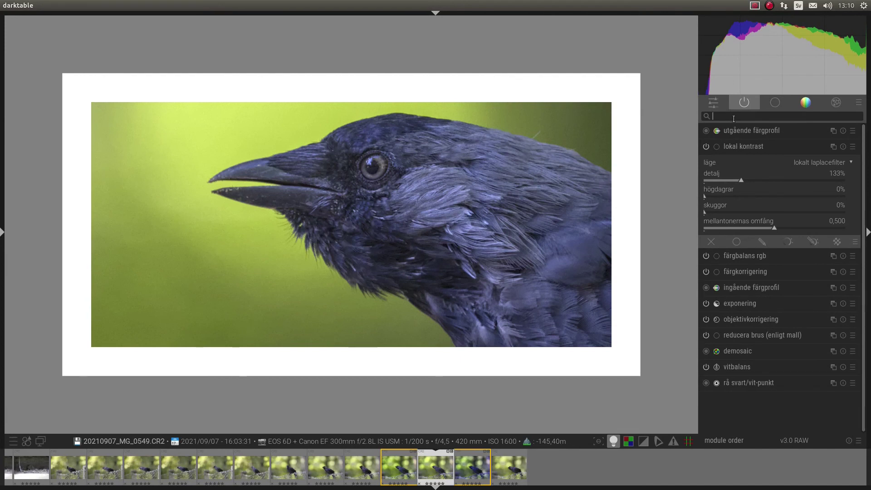
text(skär)
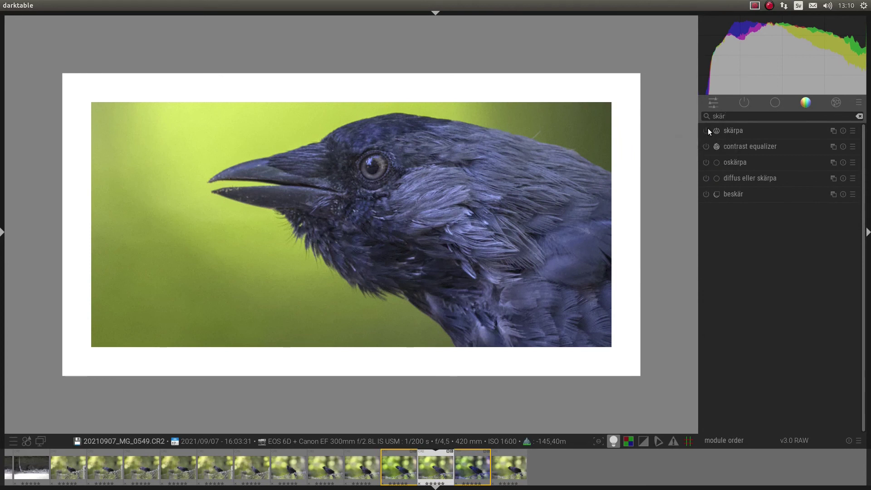
click(706, 130)
Try the sharpen demosaicing (AA filter) preset on diffus eller skärpa and check the detail in the bird's head.
right_click(769, 178)
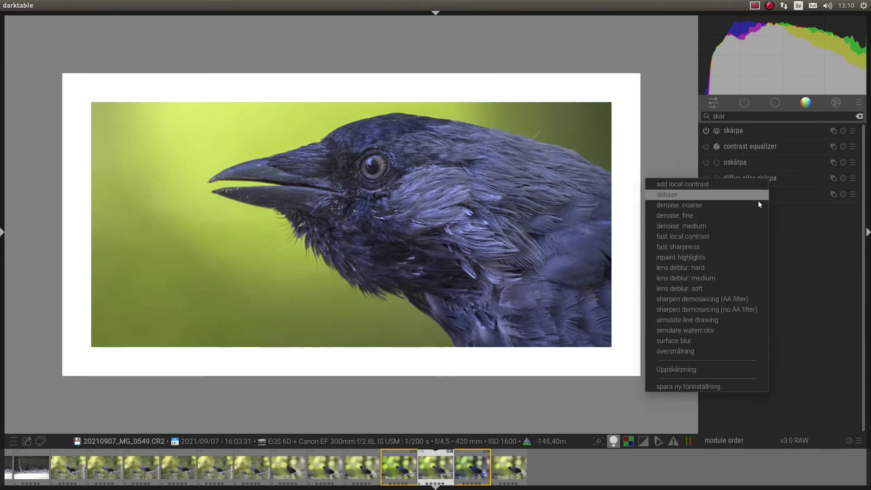
click(710, 300)
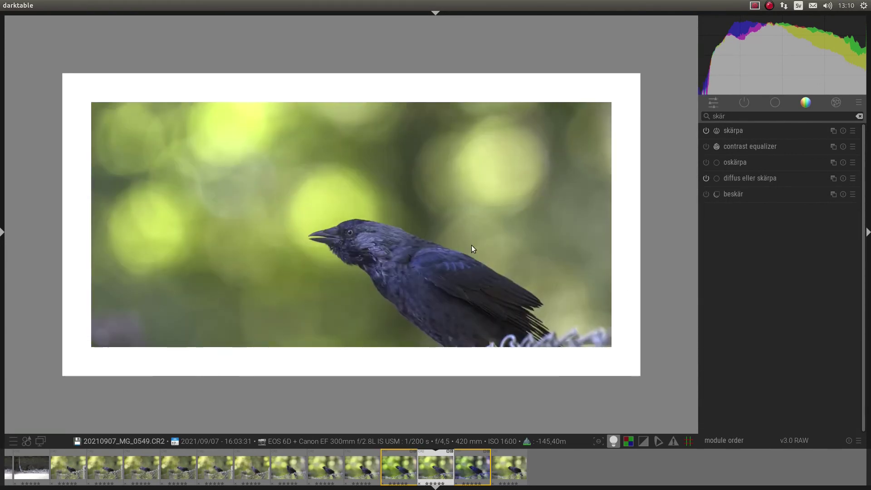
scroll(318, 211, up, 5)
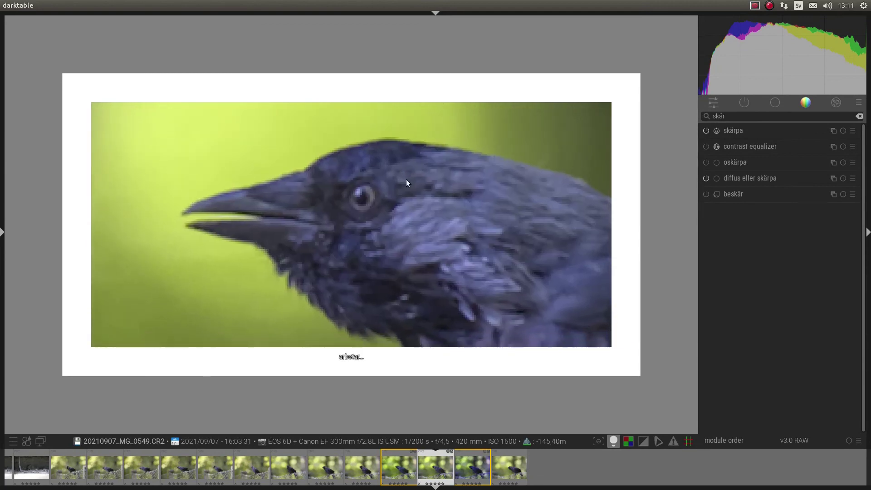
Apply the lens deblur: soft preset to diffus eller skärpa and turn off the skärpa module.
right_click(774, 178)
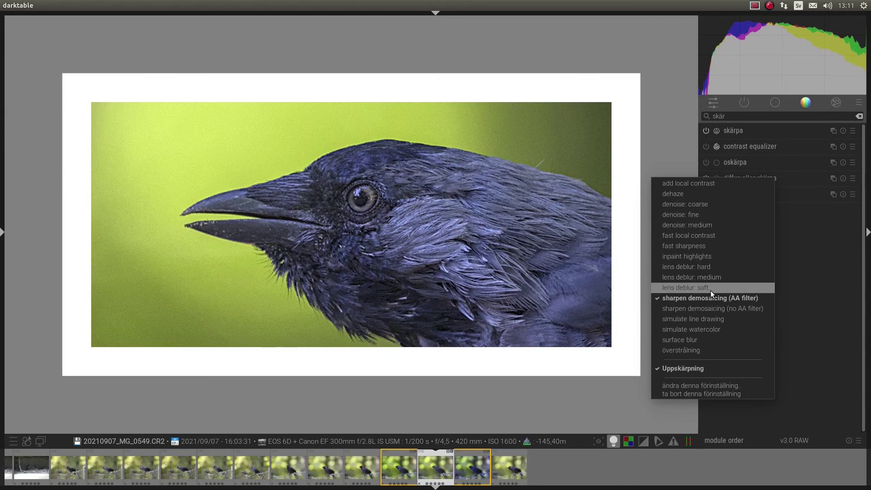
click(698, 288)
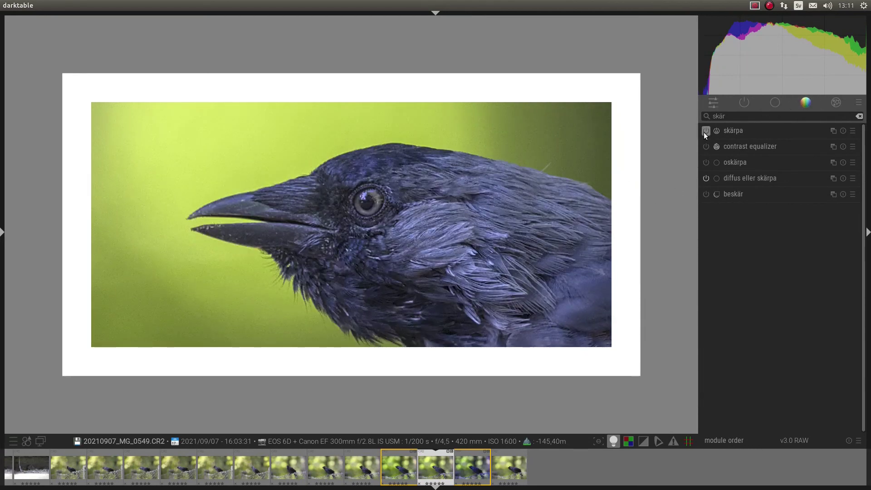
scroll(464, 202, down, 3)
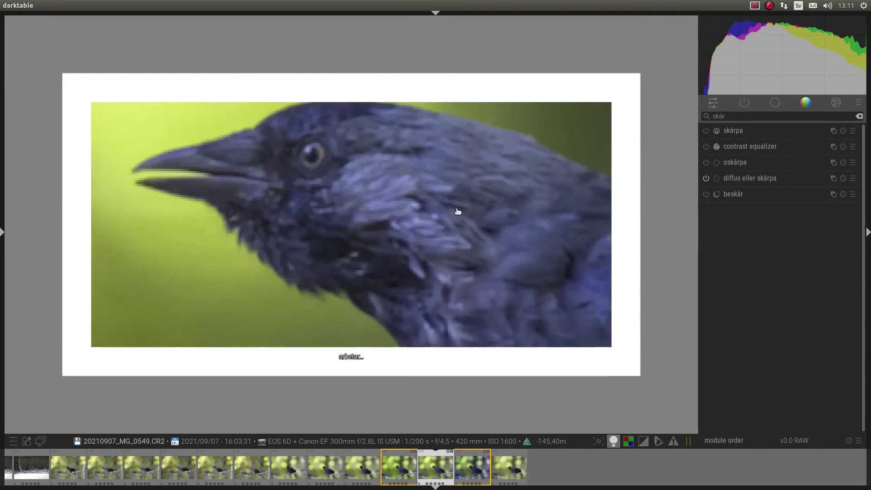